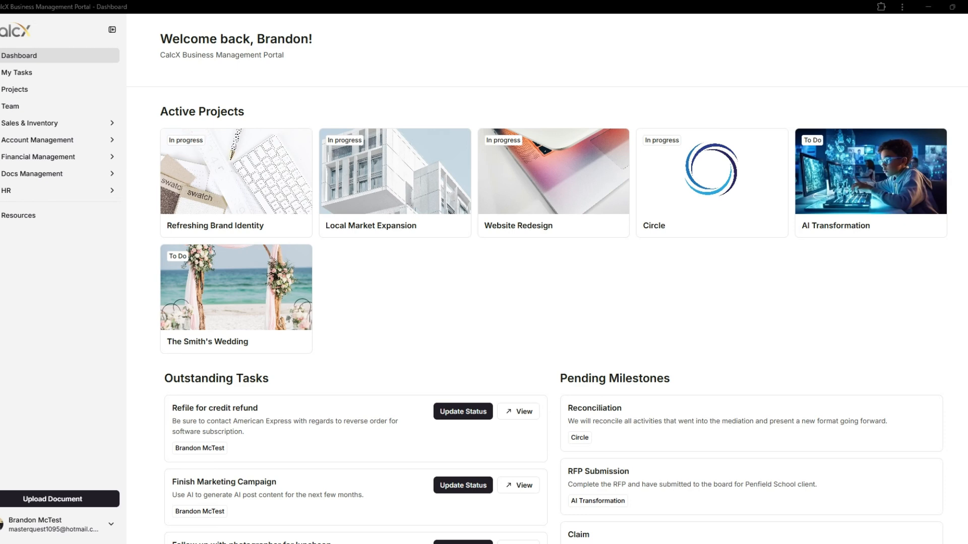
Open the wedding project from the active projects and save it with an end date of 12/27/2025
{"action": "left_click", "coordinate": [298, 346]}
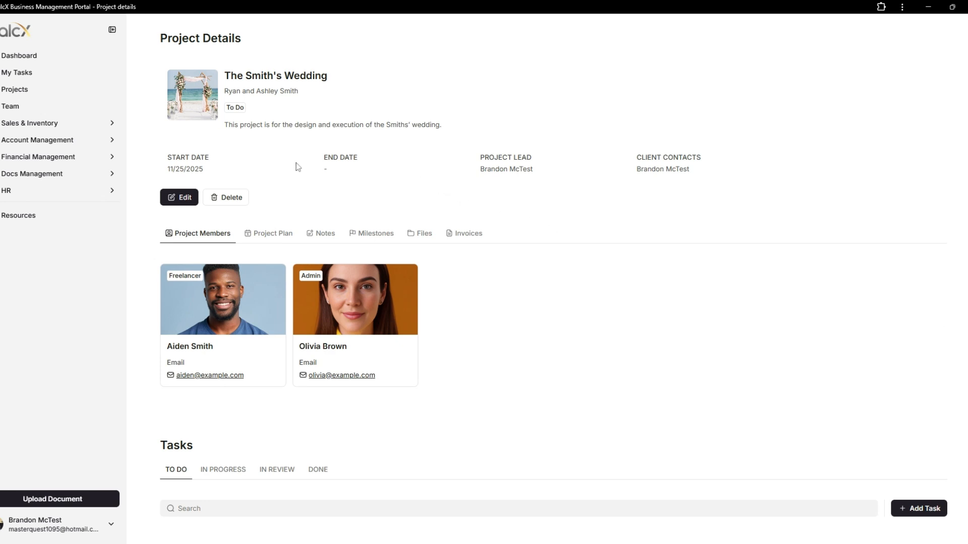
{"action": "left_click", "coordinate": [179, 201]}
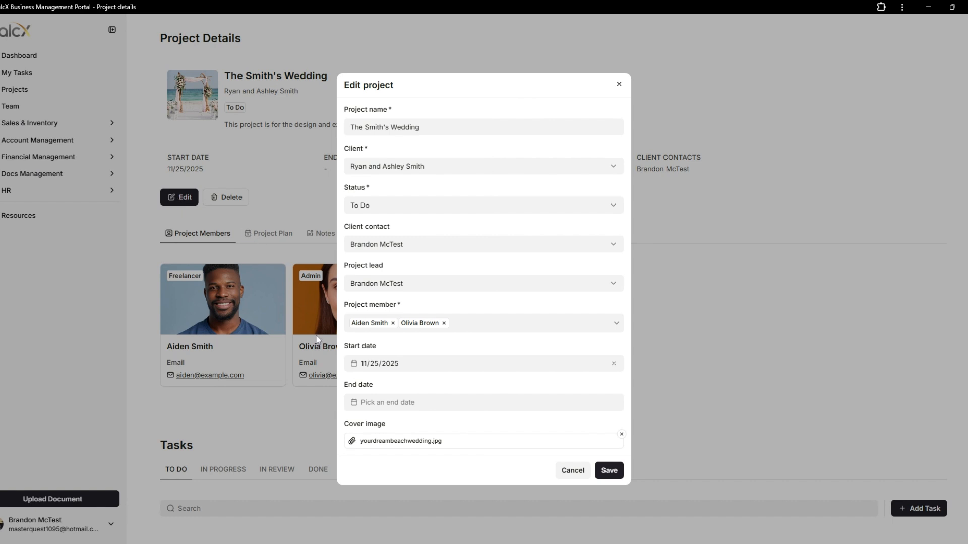
{"action": "left_click", "coordinate": [477, 405]}
{"action": "left_click", "coordinate": [477, 406]}
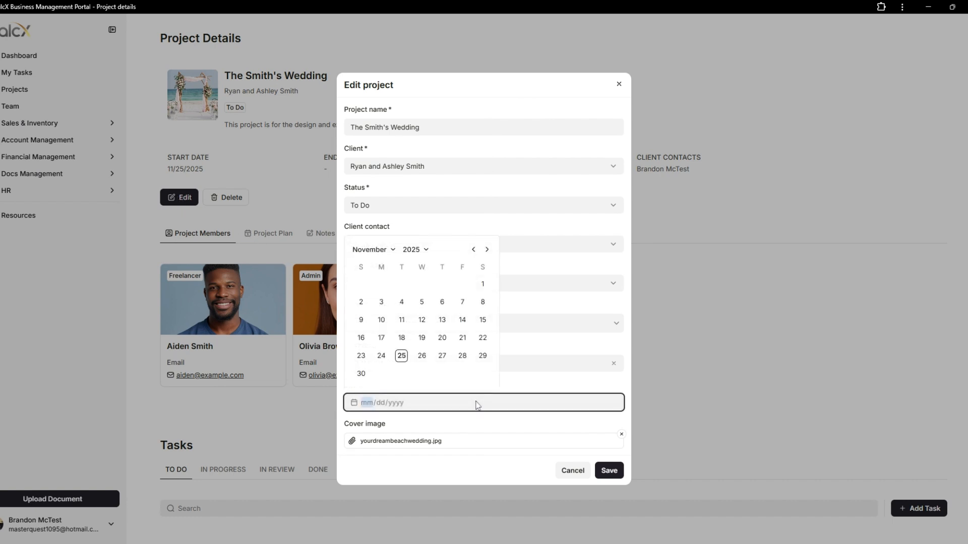
{"action": "left_click", "coordinate": [486, 262]}
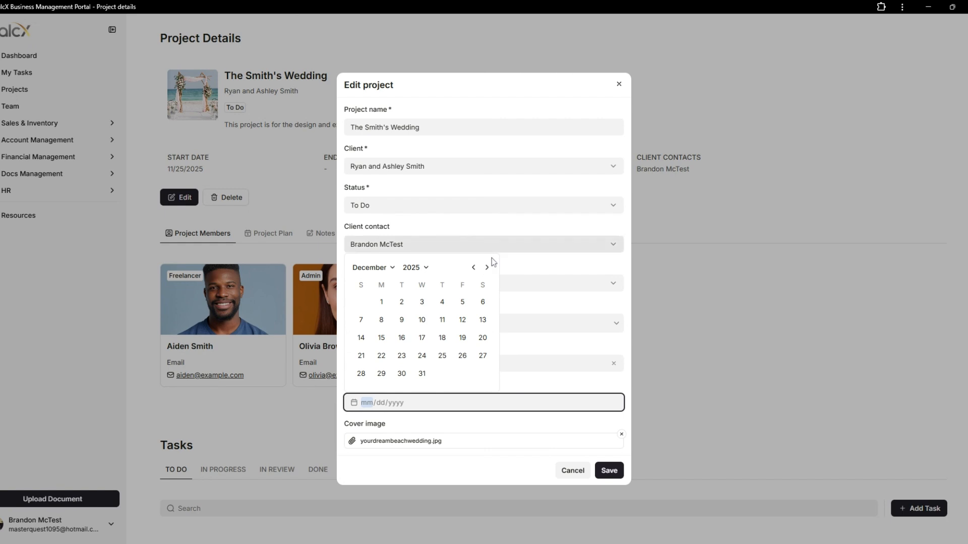
{"action": "left_click", "coordinate": [485, 357]}
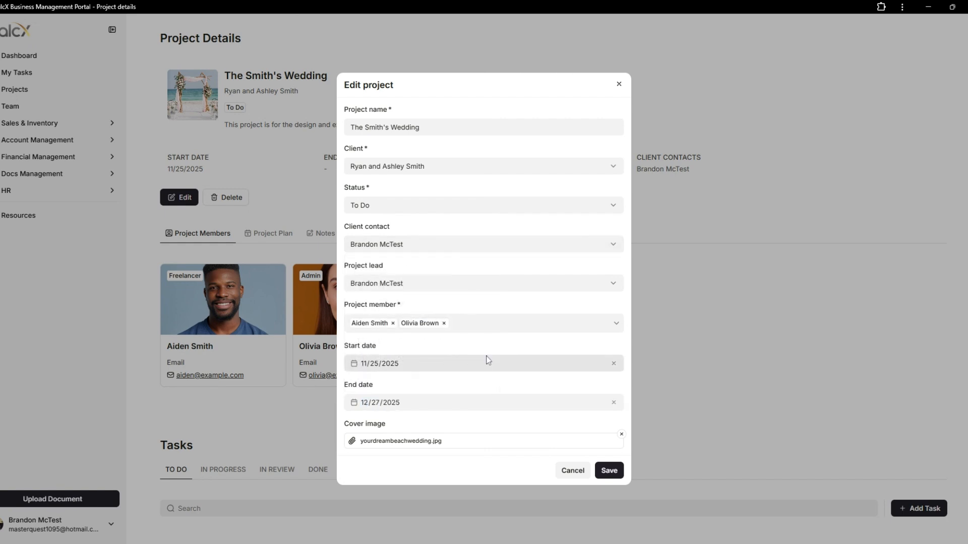
{"action": "left_click", "coordinate": [609, 471]}
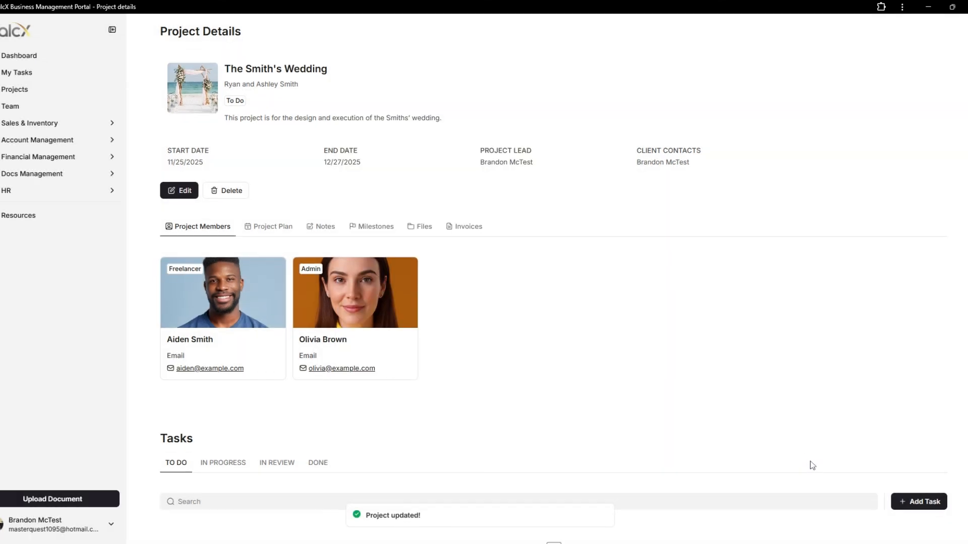
Start a new project task named "Venue Selection", described as reviewing bids from prospective venues and getting sign off from the couple
{"action": "scroll", "coordinate": [810, 462], "scroll_direction": "down", "scroll_amount": 2}
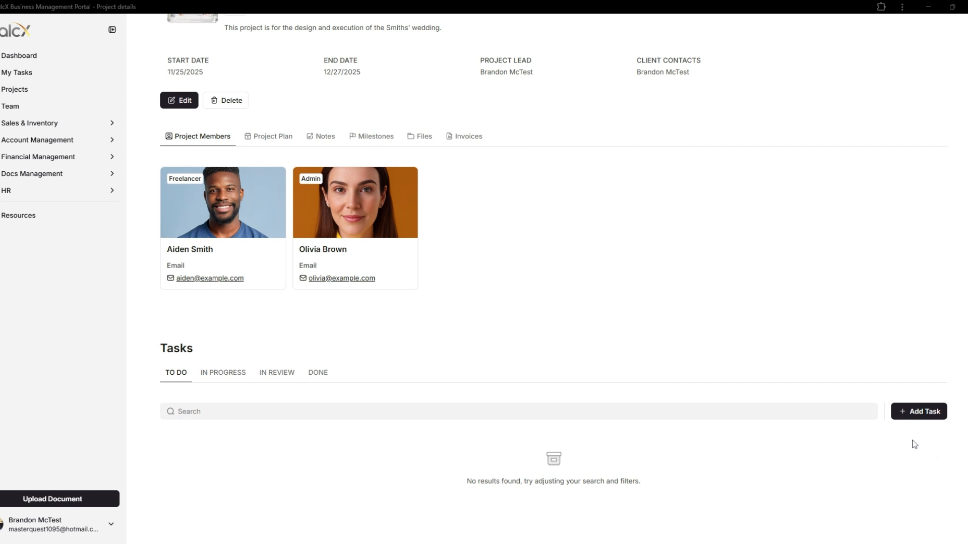
{"action": "left_click", "coordinate": [935, 412]}
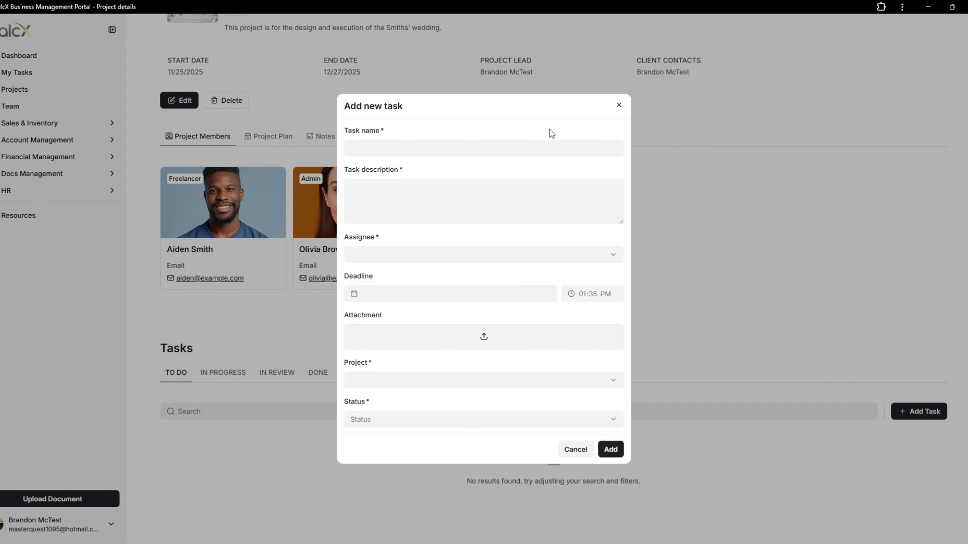
{"action": "type", "text": "Veneue"}
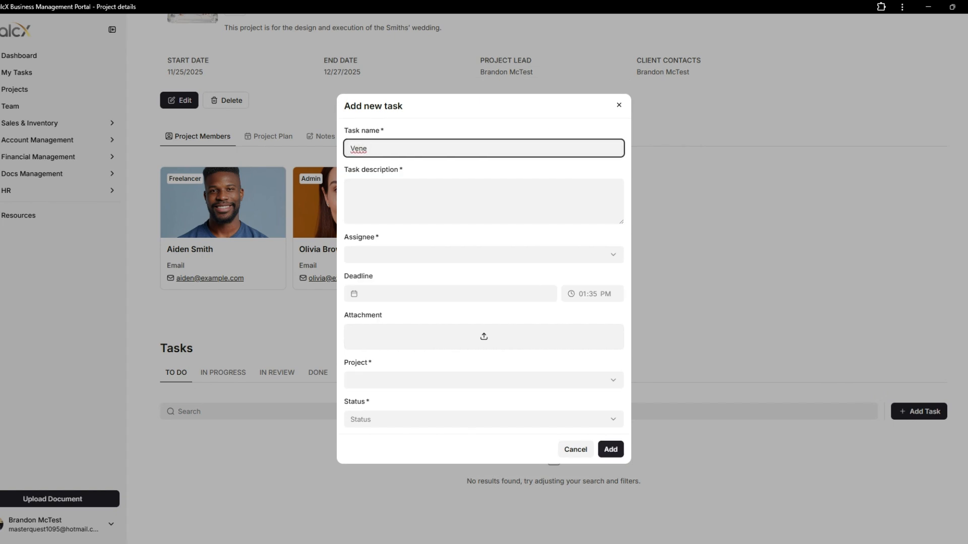
{"action": "key", "text": "BackSpace"}
{"action": "type", "text": "ue Selection"}
{"action": "key", "text": "Tab"}
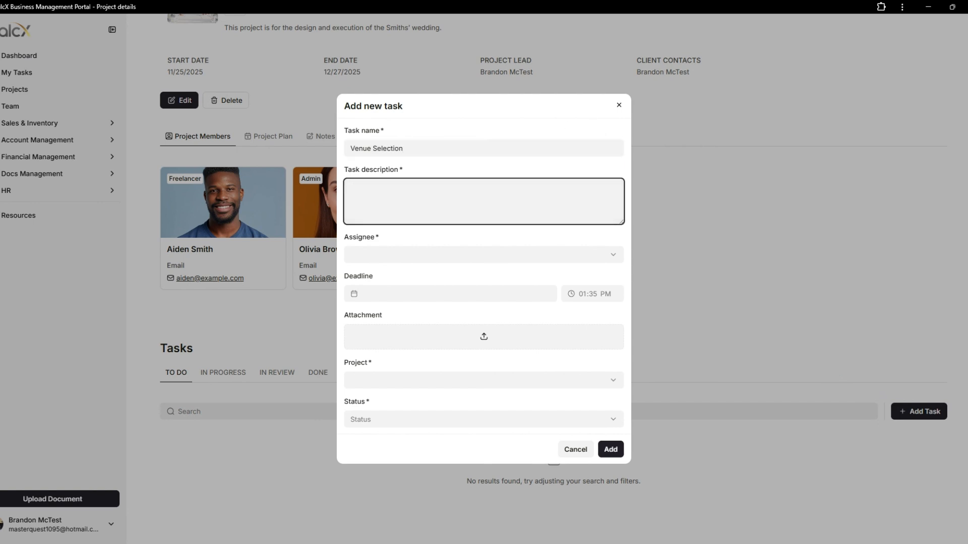
{"action": "type", "text": "Review bids from prospective venues and get sign off from Ryan and Ashley."}
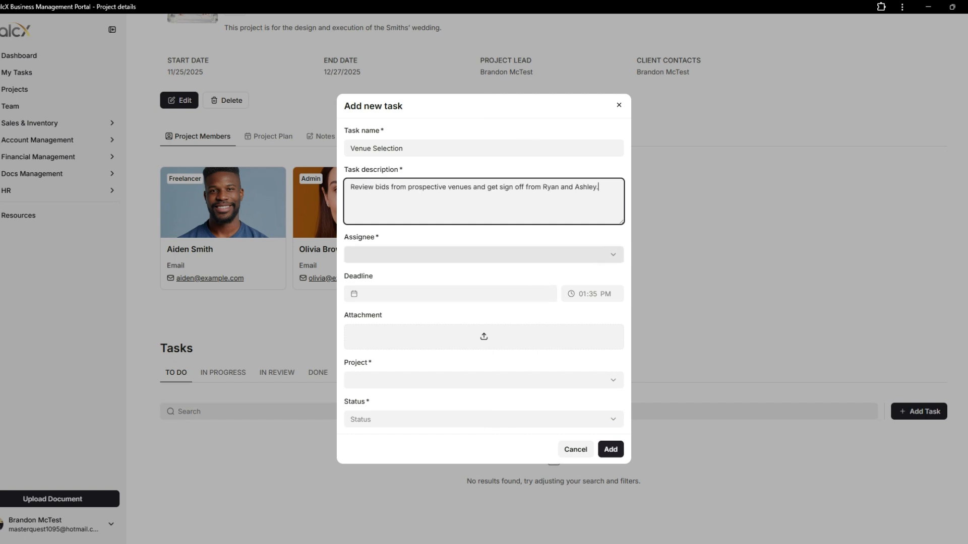
Assign the task to the project lead and set its deadline to 11/28/2025 at 12:00 PM
{"action": "key", "text": "Tab"}
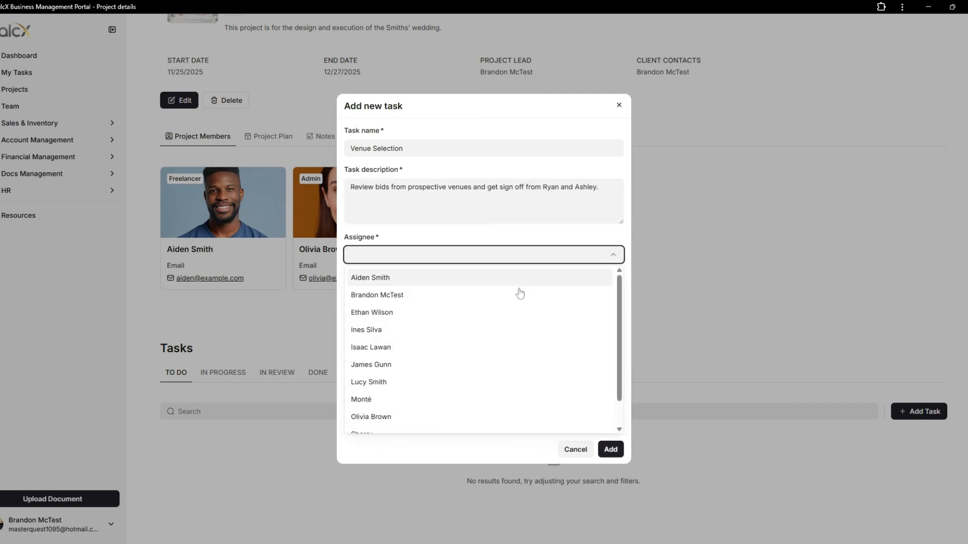
{"action": "left_click", "coordinate": [519, 296]}
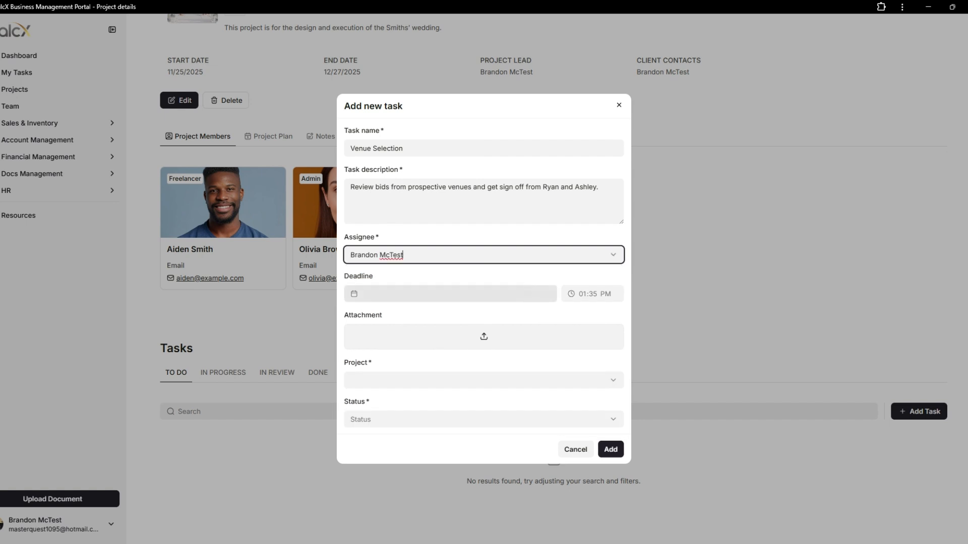
{"action": "left_click", "coordinate": [527, 294]}
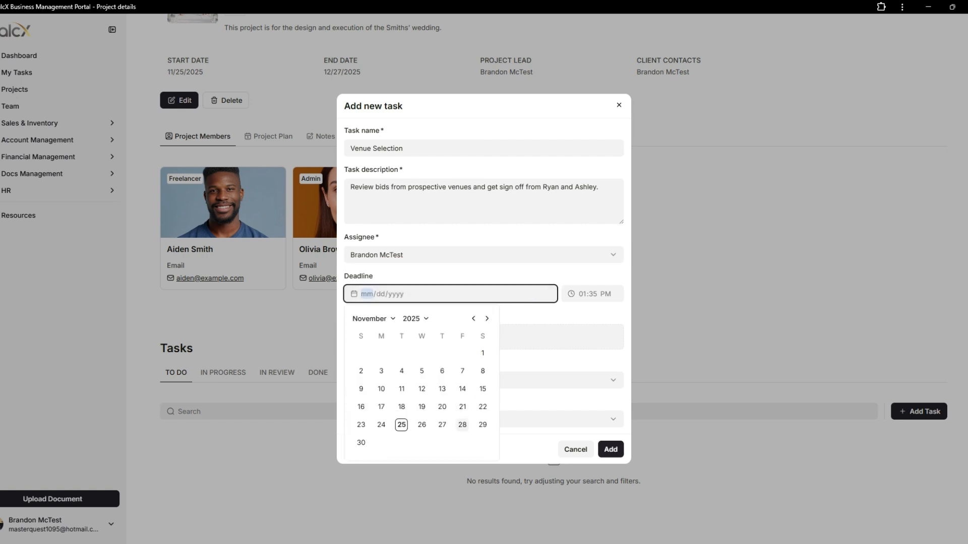
{"action": "left_click", "coordinate": [463, 425]}
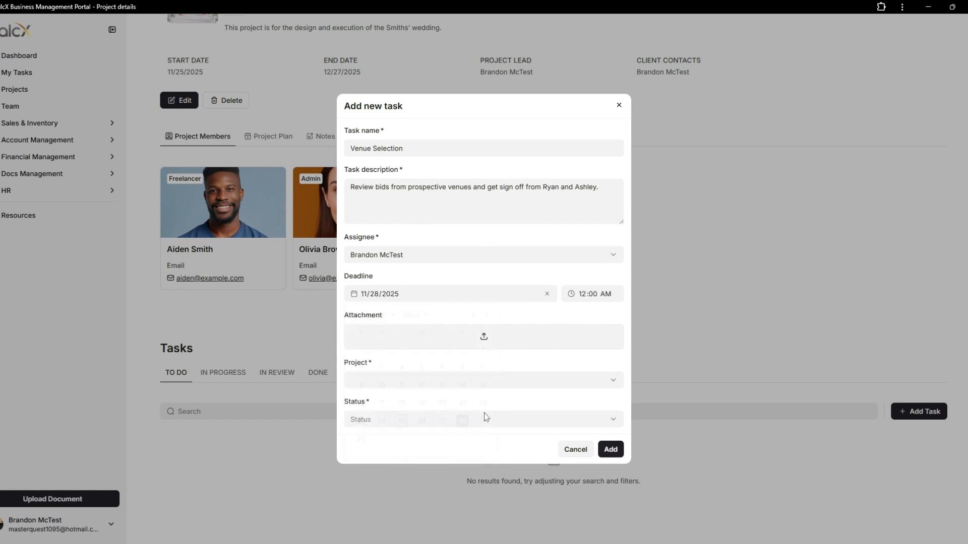
{"action": "left_click", "coordinate": [606, 296]}
{"action": "left_click", "coordinate": [635, 328]}
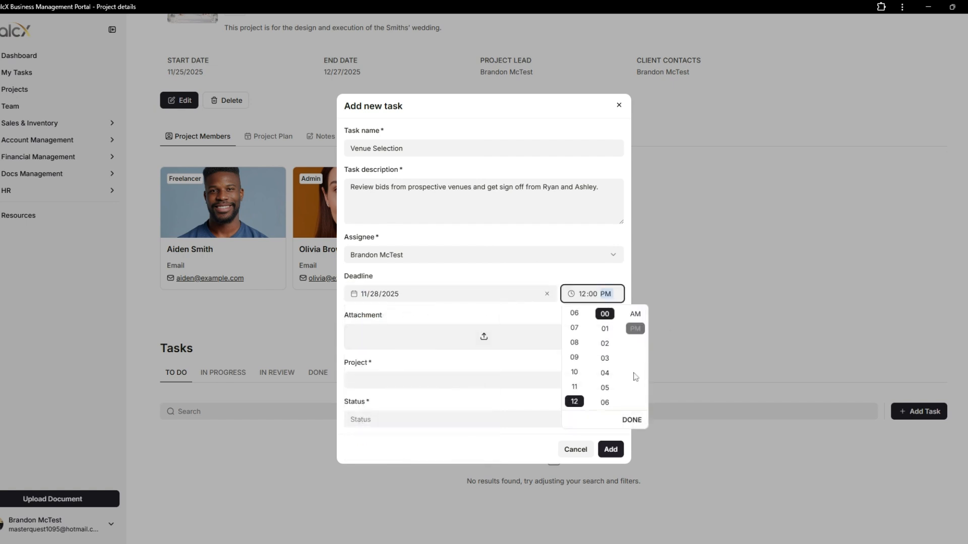
{"action": "left_click", "coordinate": [638, 421]}
Link the task to the wedding project, set its status to TO DO, and add it
{"action": "left_click", "coordinate": [519, 381]}
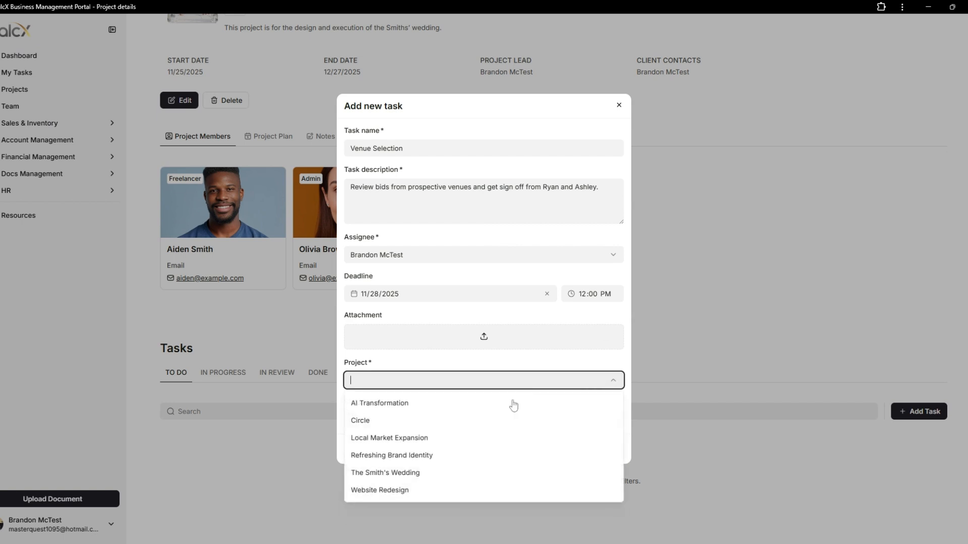
{"action": "left_click", "coordinate": [466, 474]}
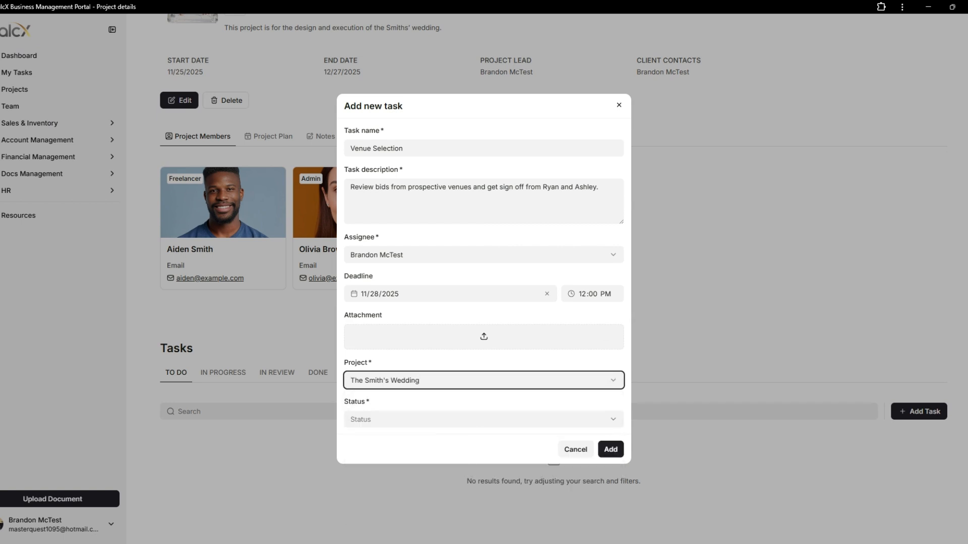
{"action": "left_click", "coordinate": [469, 420]}
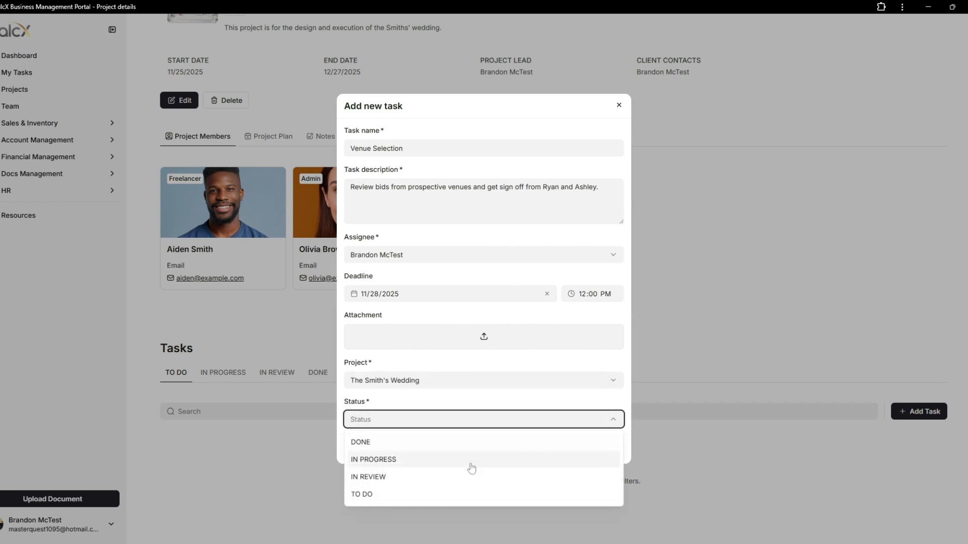
{"action": "left_click", "coordinate": [459, 495]}
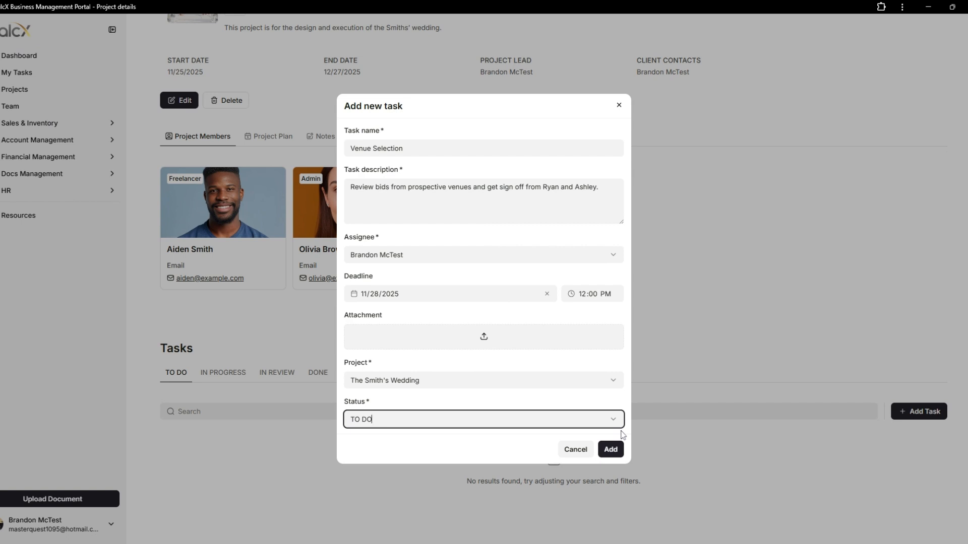
{"action": "left_click", "coordinate": [610, 449]}
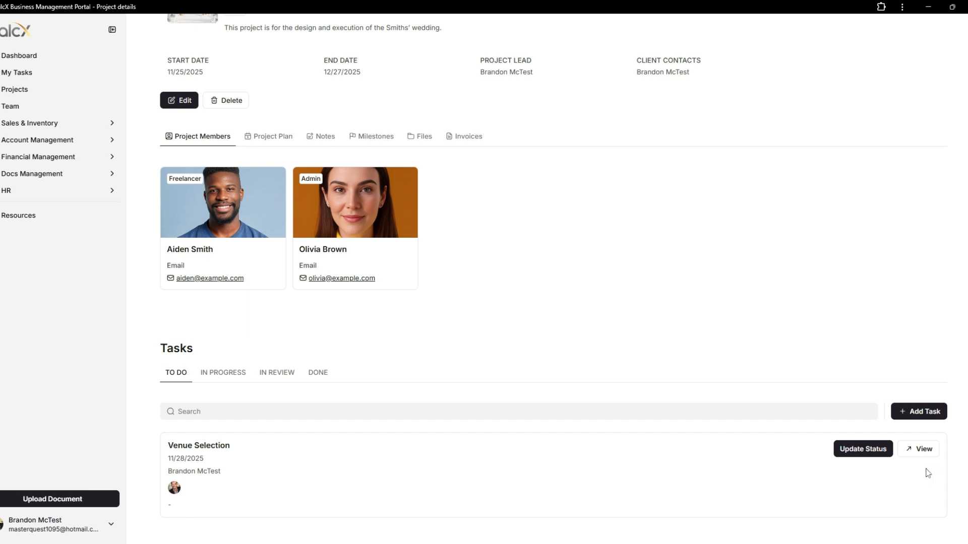
Examine the task schedule in the project plan calendar, in Month view and in Week view
{"action": "left_click", "coordinate": [275, 139]}
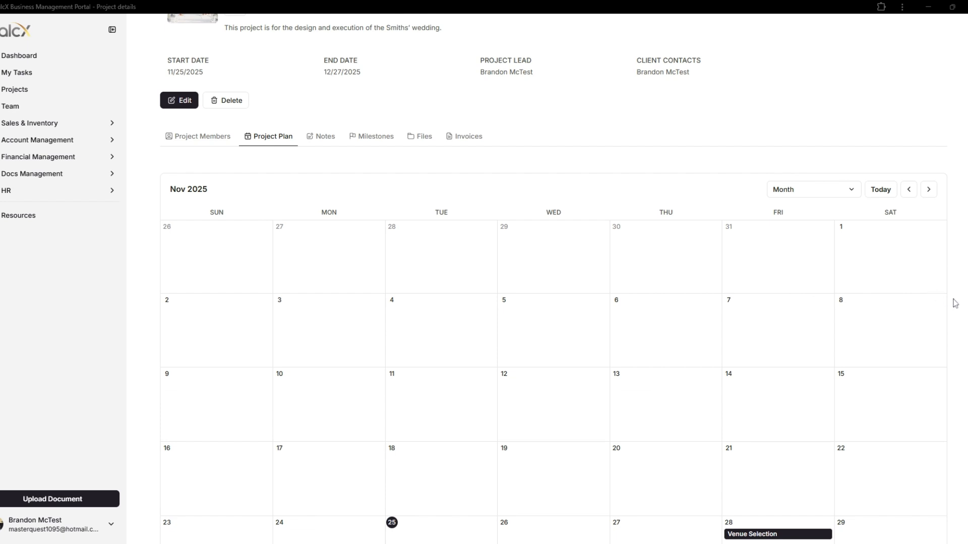
{"action": "scroll", "coordinate": [953, 302], "scroll_direction": "down", "scroll_amount": 3}
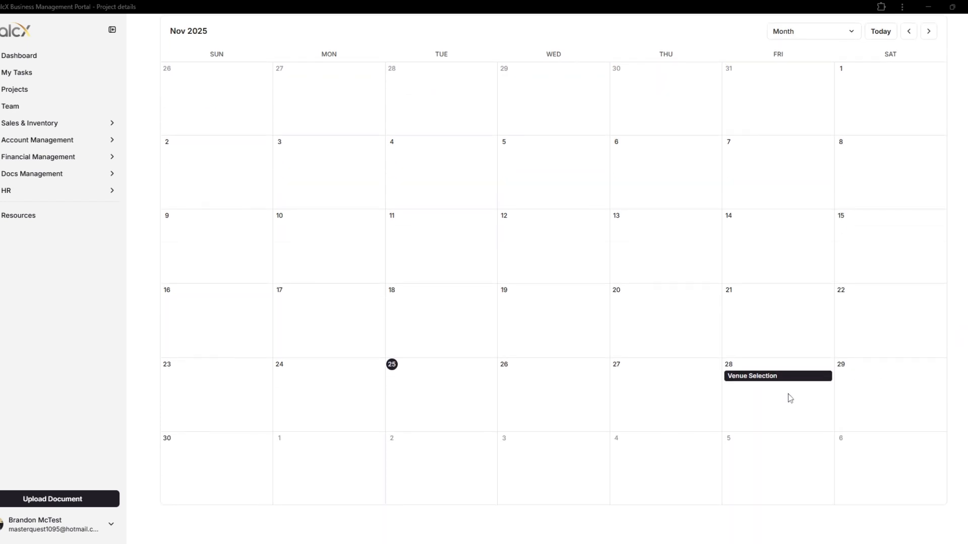
{"action": "scroll", "coordinate": [940, 353], "scroll_direction": "up", "scroll_amount": 2}
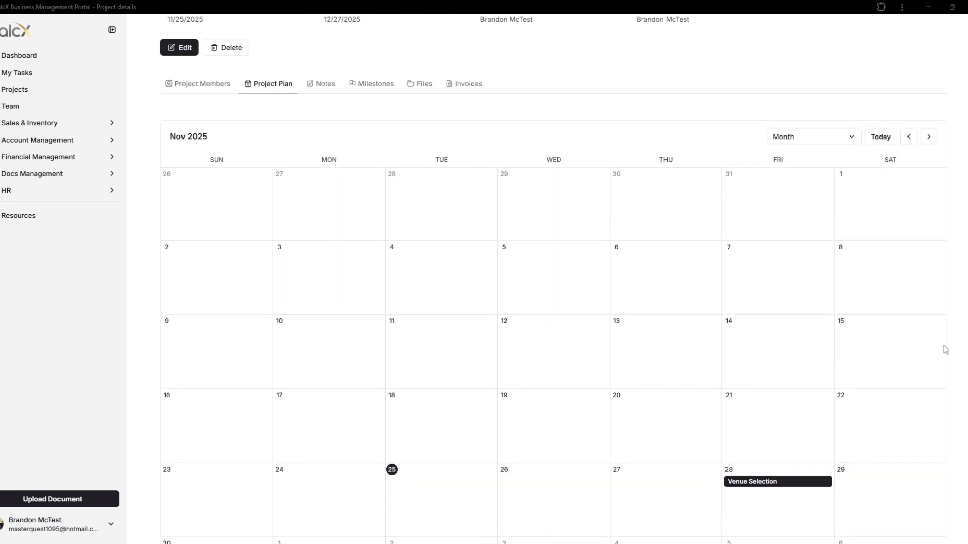
{"action": "left_click", "coordinate": [838, 137]}
{"action": "left_click", "coordinate": [810, 180]}
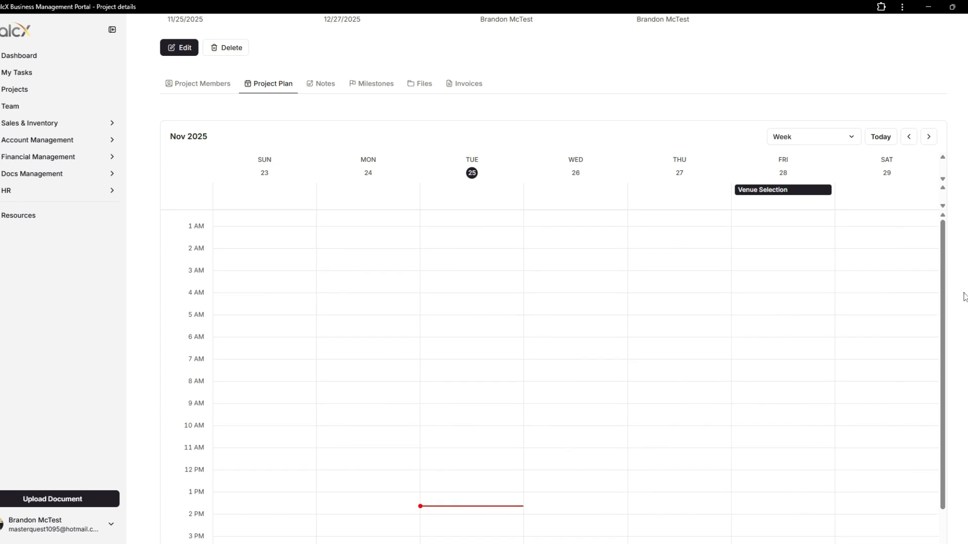
Add a project note addressed to the admin member by first name: "We have narrowed down our venue selection to three locations."
{"action": "scroll", "coordinate": [920, 285], "scroll_direction": "up", "scroll_amount": 2}
{"action": "left_click", "coordinate": [325, 192]}
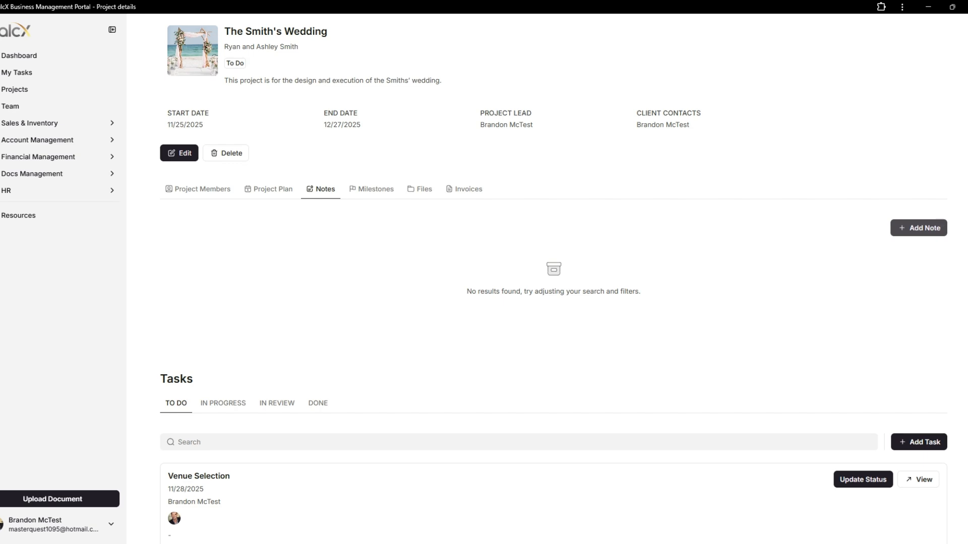
{"action": "left_click", "coordinate": [913, 235]}
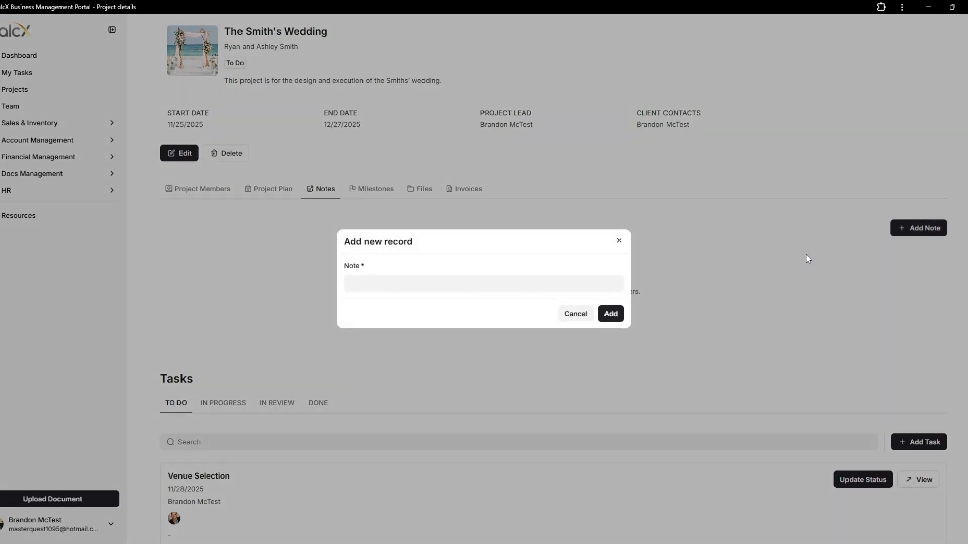
{"action": "left_click", "coordinate": [484, 284]}
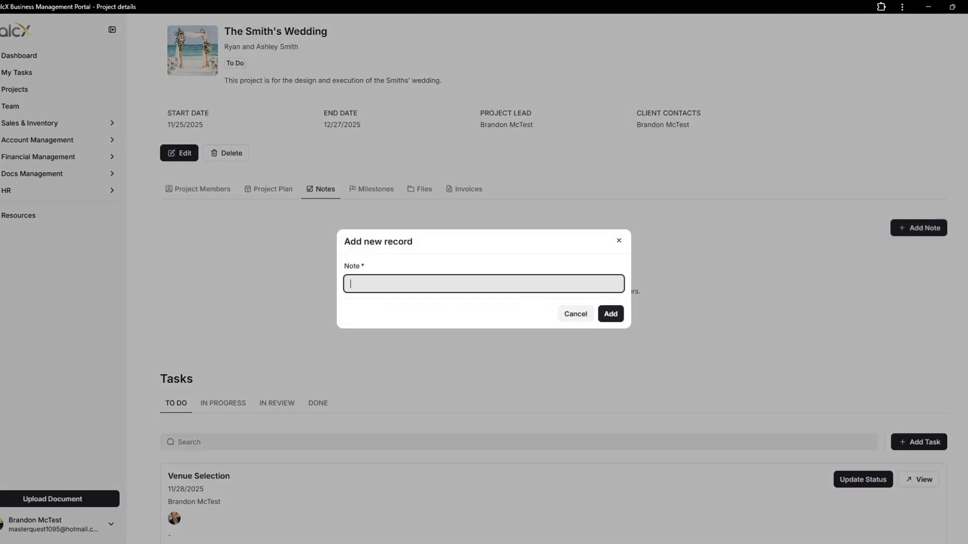
{"action": "type", "text": "Olivia, We have narrowed down our venue selection to three locations."}
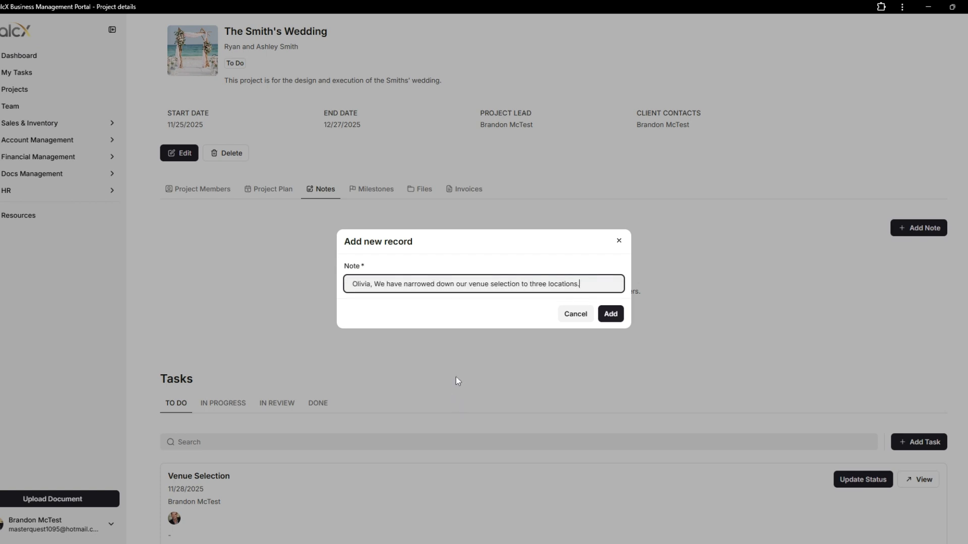
{"action": "left_click", "coordinate": [610, 313]}
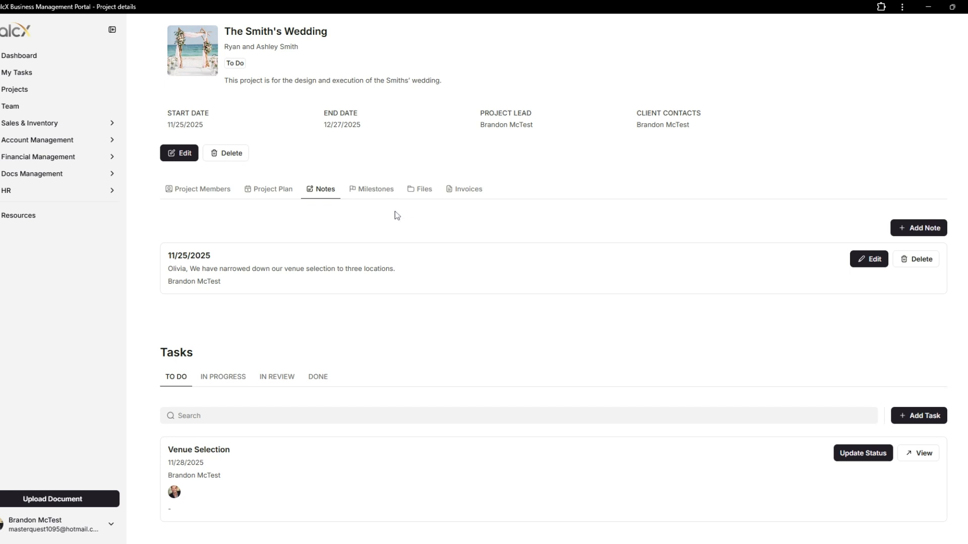
Start a new project milestone named "Rehearsal dinner" with a goal date of 12/19/2025
{"action": "left_click", "coordinate": [386, 197]}
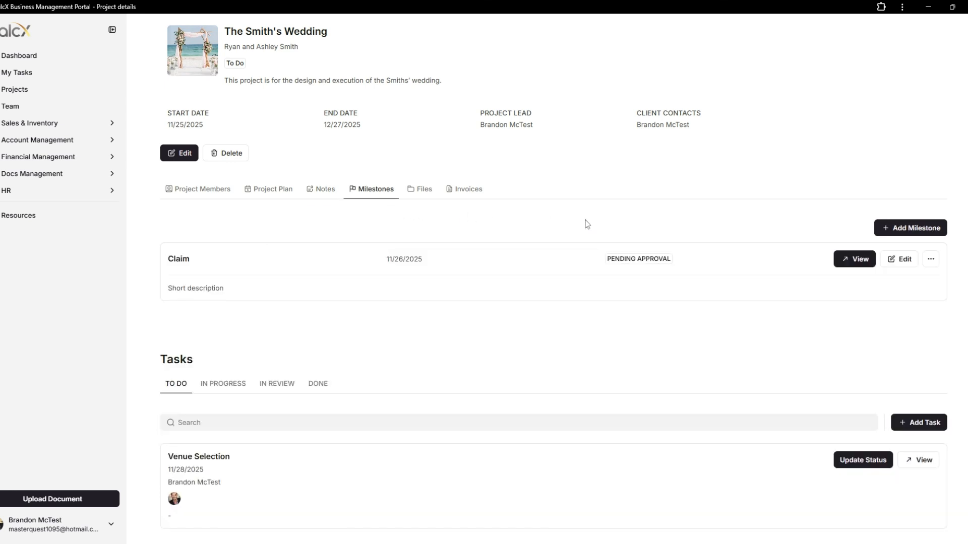
{"action": "left_click", "coordinate": [897, 233]}
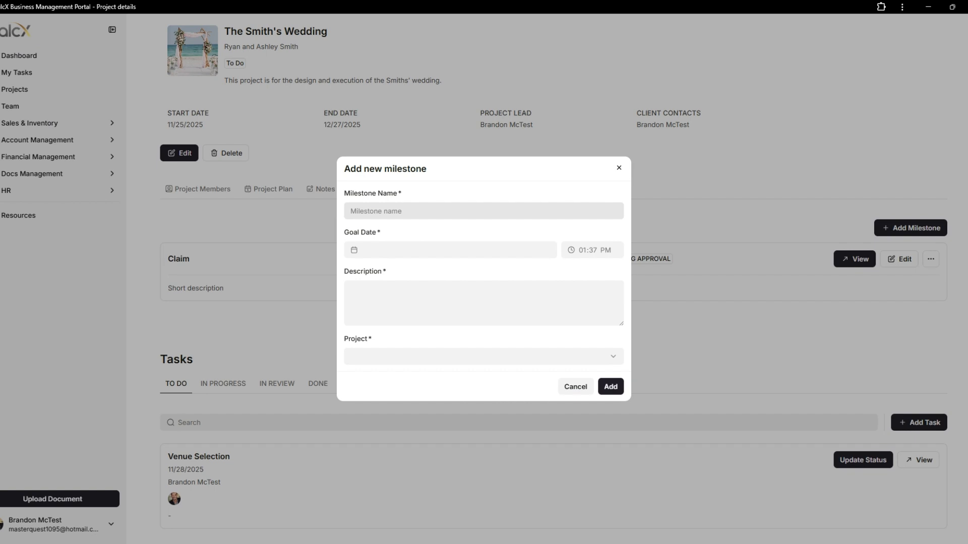
{"action": "left_click", "coordinate": [484, 211]}
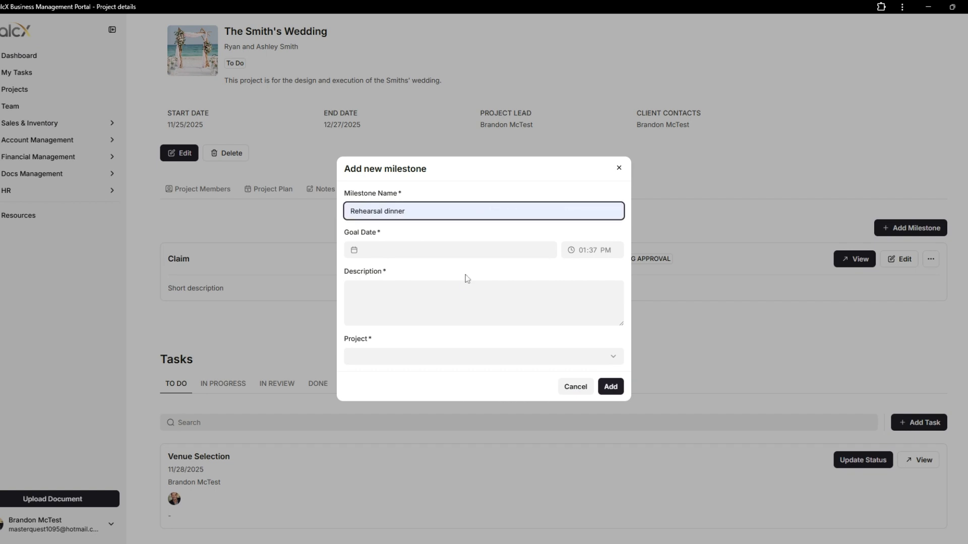
{"action": "left_click", "coordinate": [478, 255]}
{"action": "left_click", "coordinate": [487, 274]}
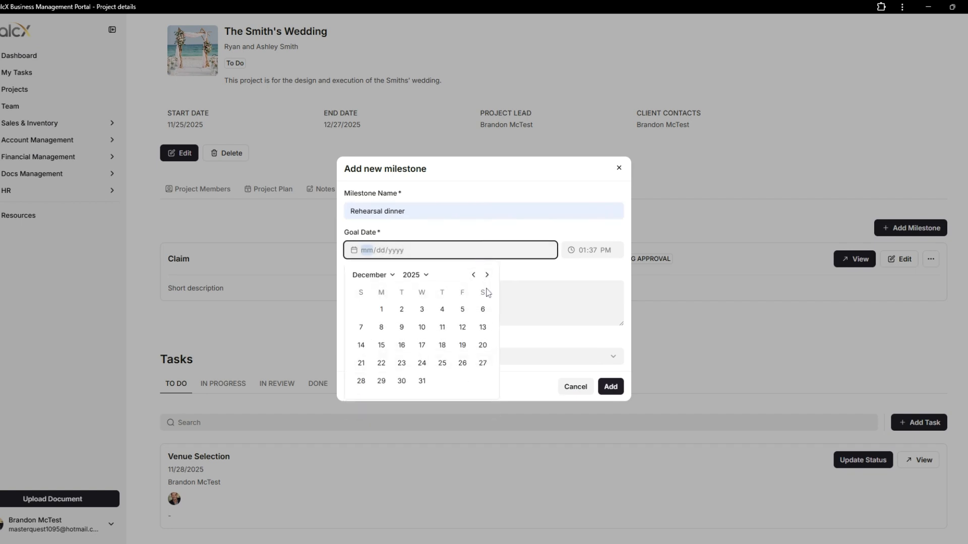
{"action": "left_click", "coordinate": [463, 345]}
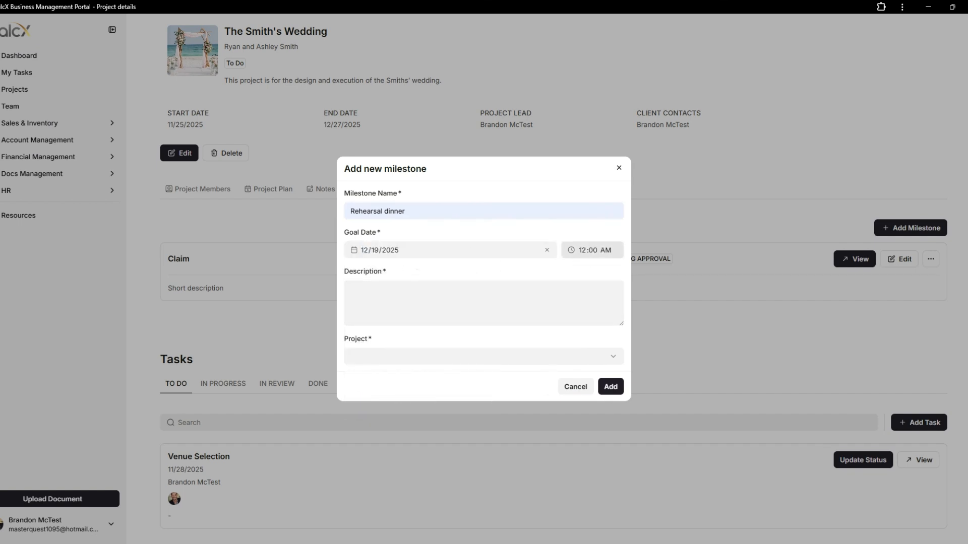
Set the Rehearsal dinner milestone's goal time to 12:00 PM and its description to "Host dinner"
{"action": "left_click", "coordinate": [589, 250]}
{"action": "left_click", "coordinate": [636, 286]}
{"action": "left_click", "coordinate": [580, 234]}
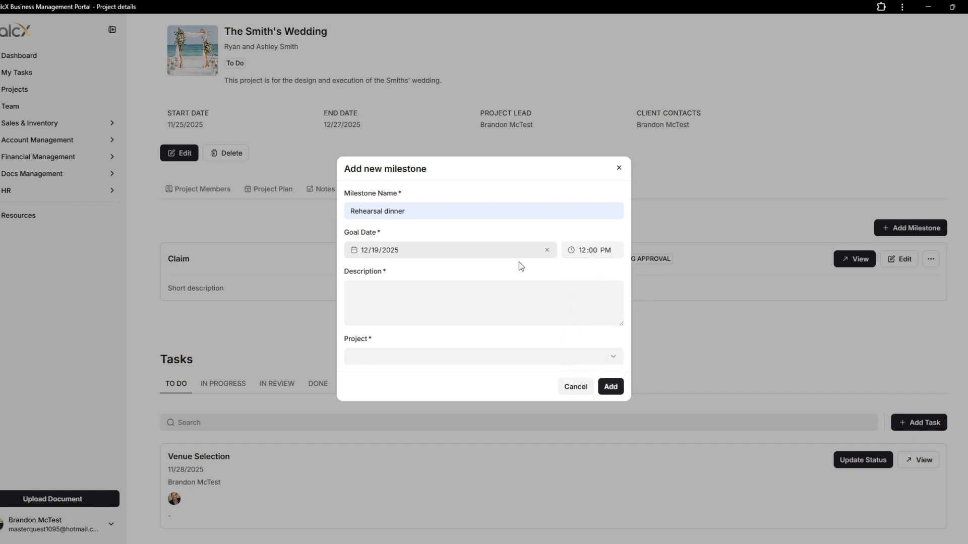
{"action": "left_click", "coordinate": [464, 299]}
{"action": "type", "text": "Host dinner"}
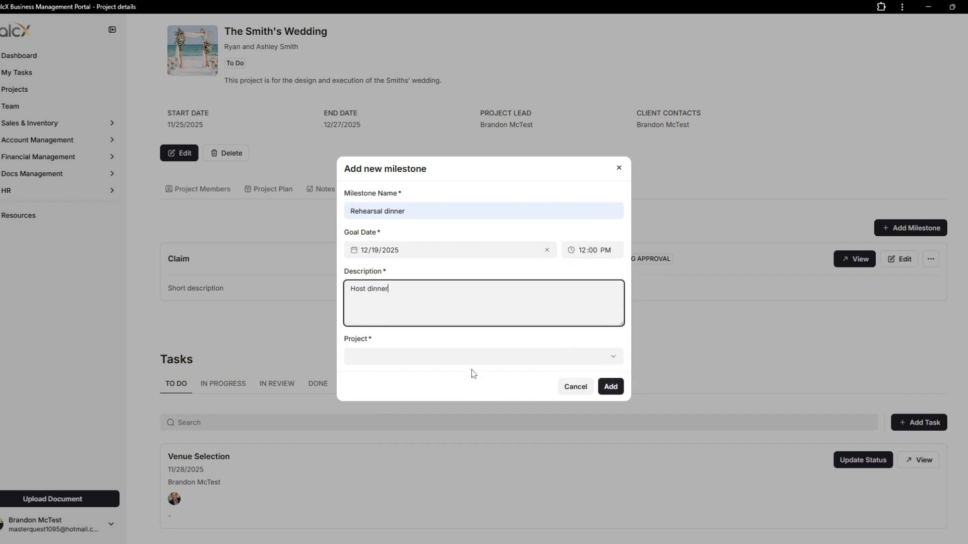
Link the new milestone to the wedding project and add it
{"action": "left_click", "coordinate": [504, 356]}
{"action": "left_click", "coordinate": [458, 449]}
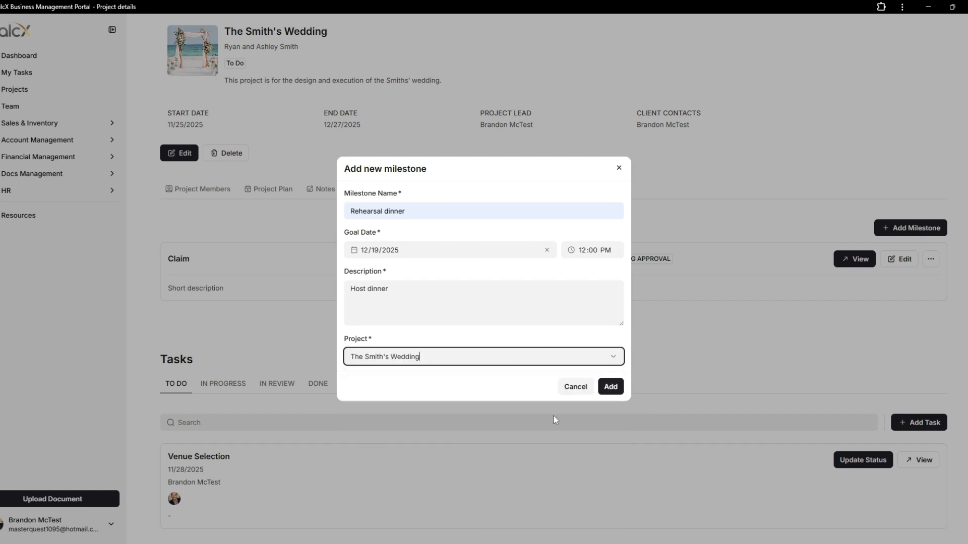
{"action": "left_click", "coordinate": [610, 387]}
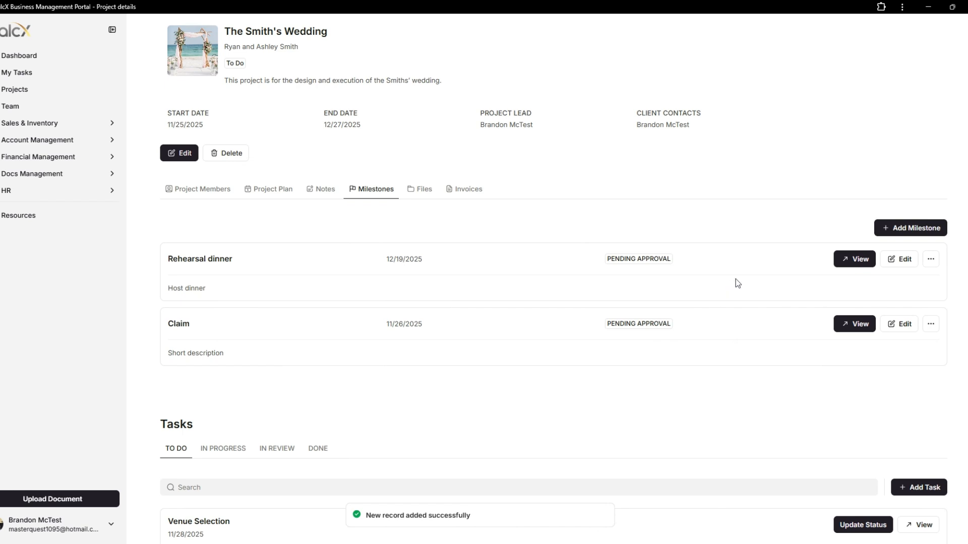
Check which approval actions are available for the Rehearsal dinner milestone
{"action": "left_click", "coordinate": [931, 260]}
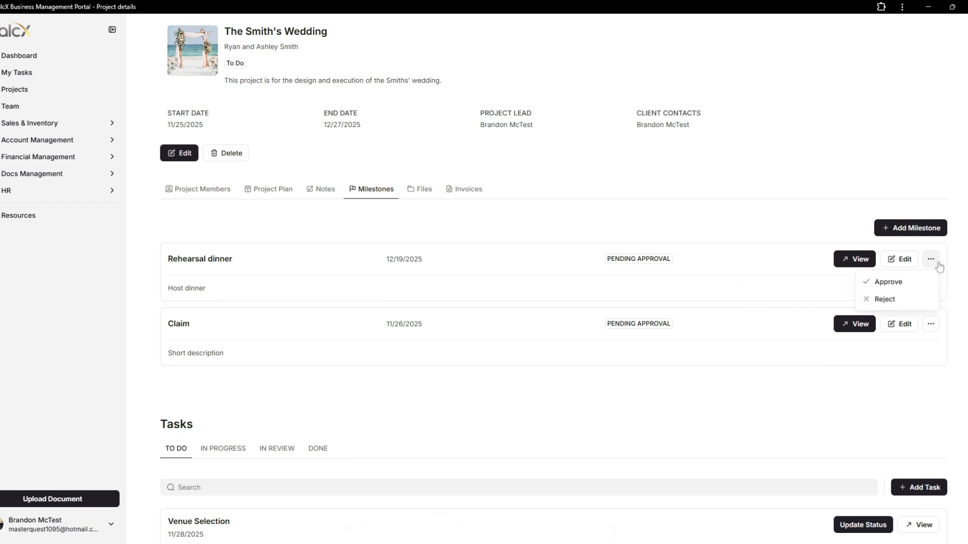
{"action": "left_click", "coordinate": [779, 231]}
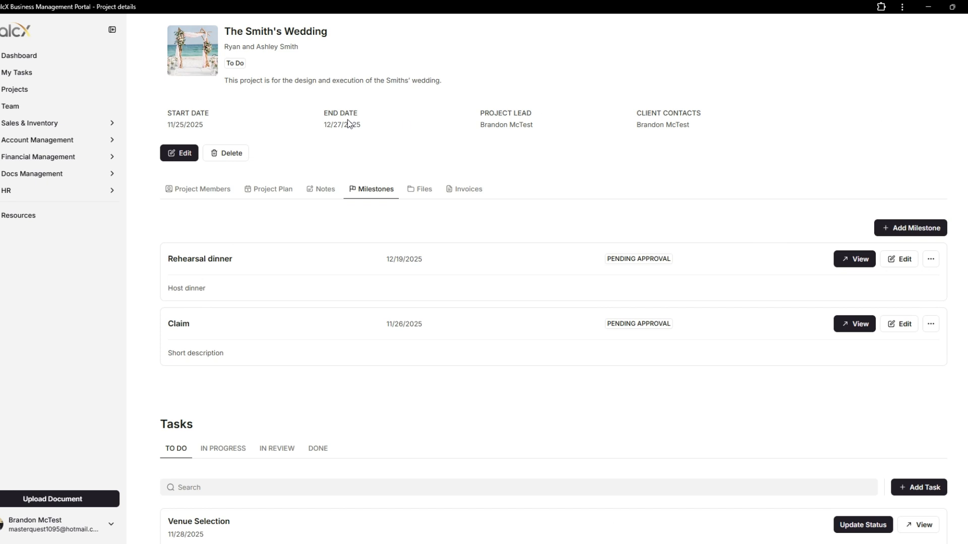
Start a new project file entry named "Testing" with the description "venue review docs"
{"action": "left_click", "coordinate": [426, 191]}
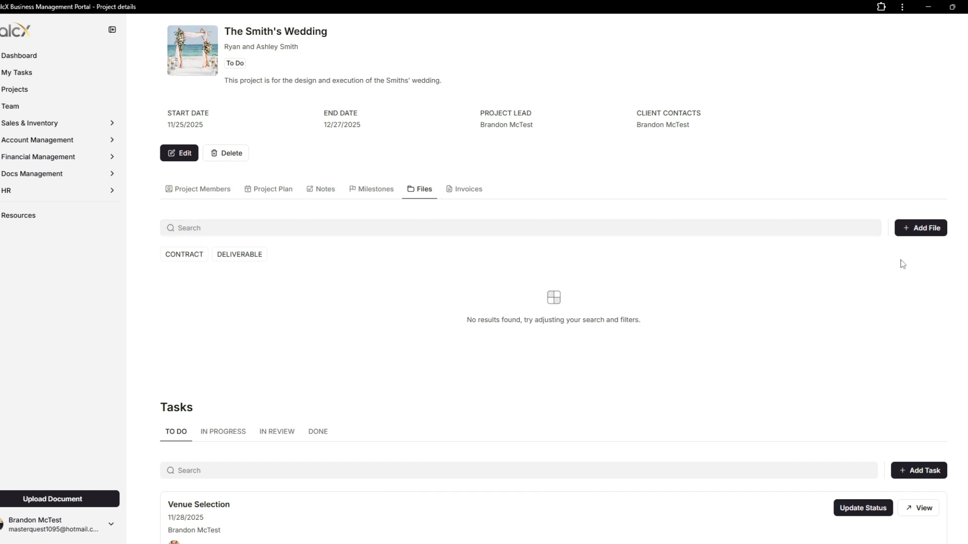
{"action": "left_click", "coordinate": [914, 237]}
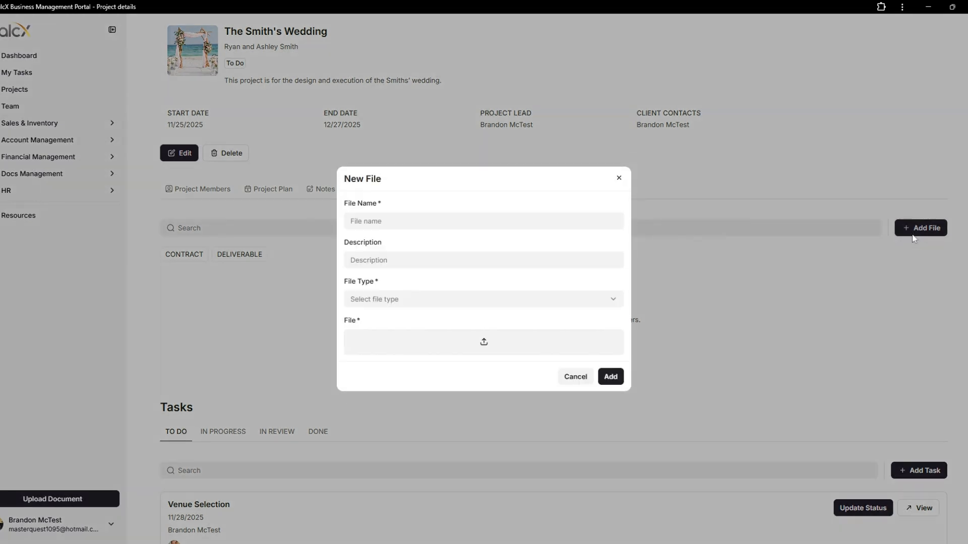
{"action": "left_click", "coordinate": [547, 221]}
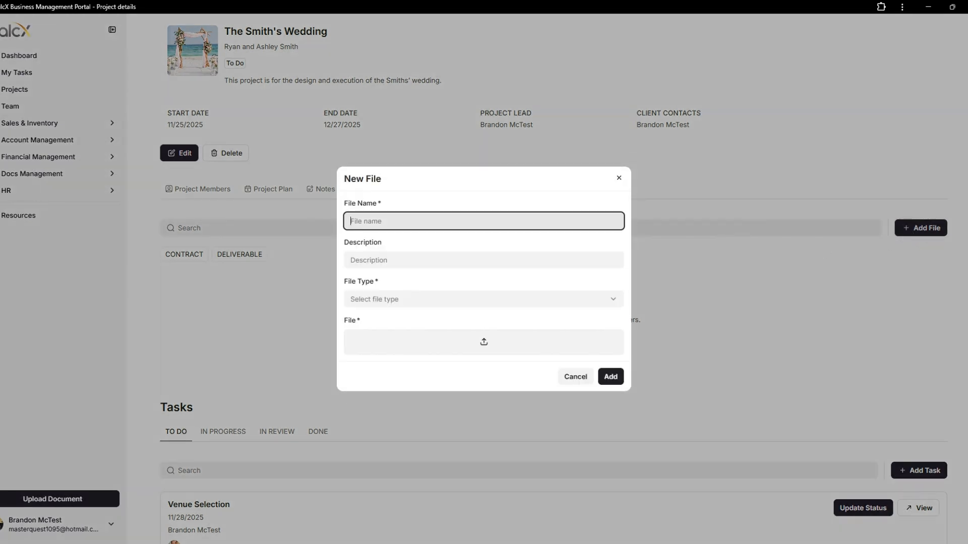
{"action": "left_click", "coordinate": [481, 234]}
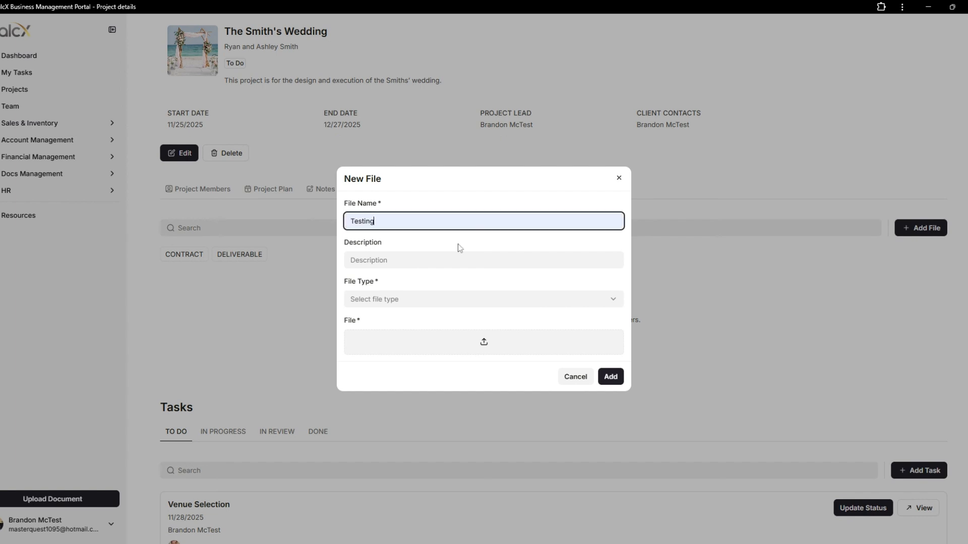
{"action": "left_click", "coordinate": [445, 260]}
{"action": "left_click", "coordinate": [447, 274]}
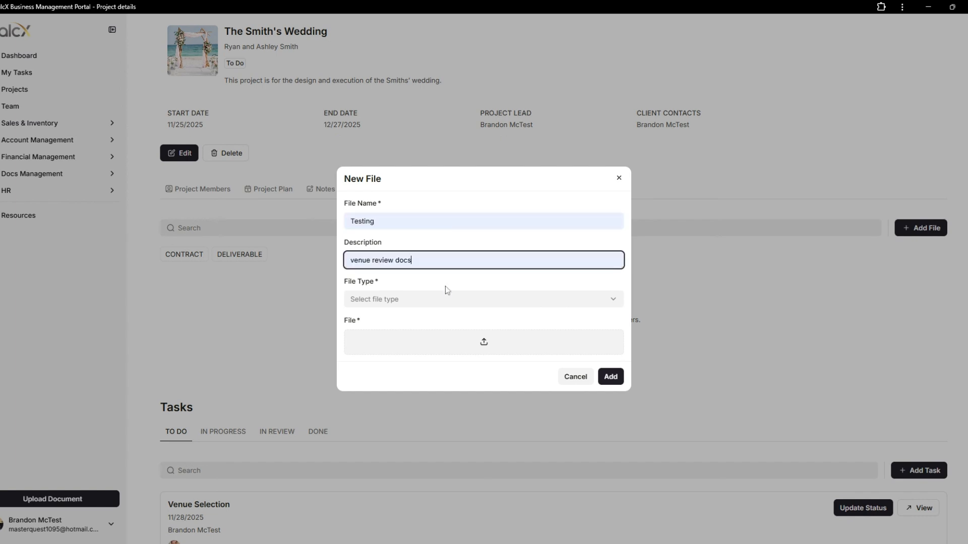
Set the file type to DELIVERABLE, attach Client Wishlist.docx, and add the file to the project
{"action": "left_click", "coordinate": [447, 299]}
{"action": "left_click", "coordinate": [447, 352]}
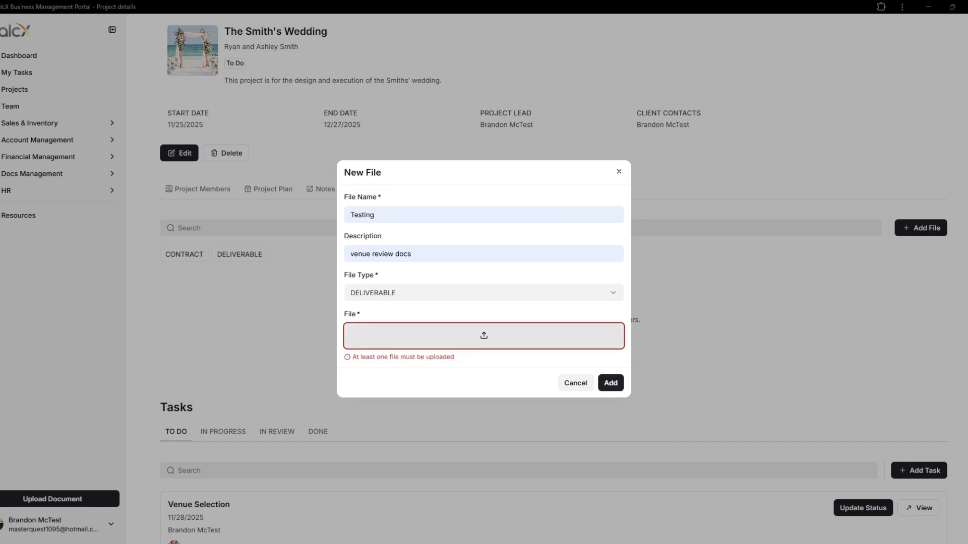
{"action": "left_click", "coordinate": [611, 374]}
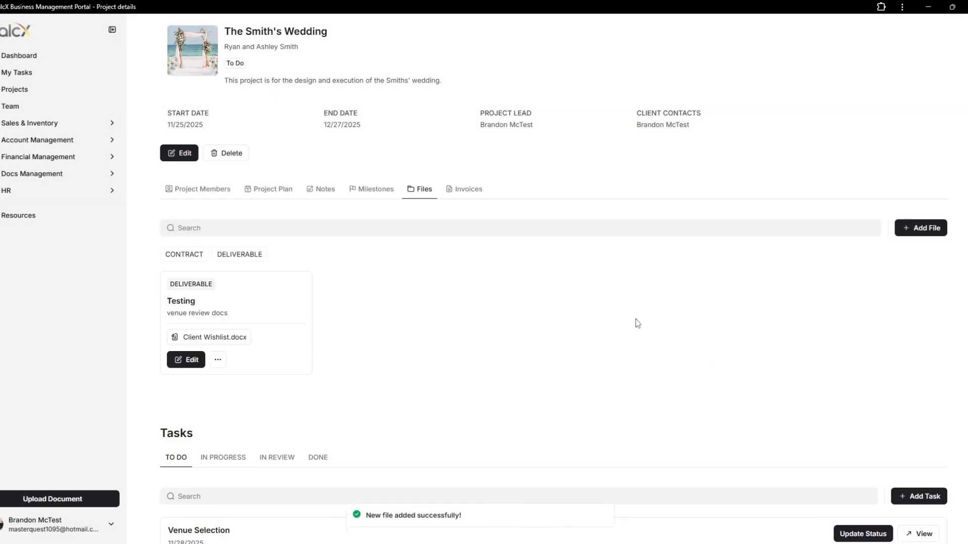
Start a new project invoice with Client Invoice.docx attached and an amount of 5000
{"action": "left_click", "coordinate": [466, 190]}
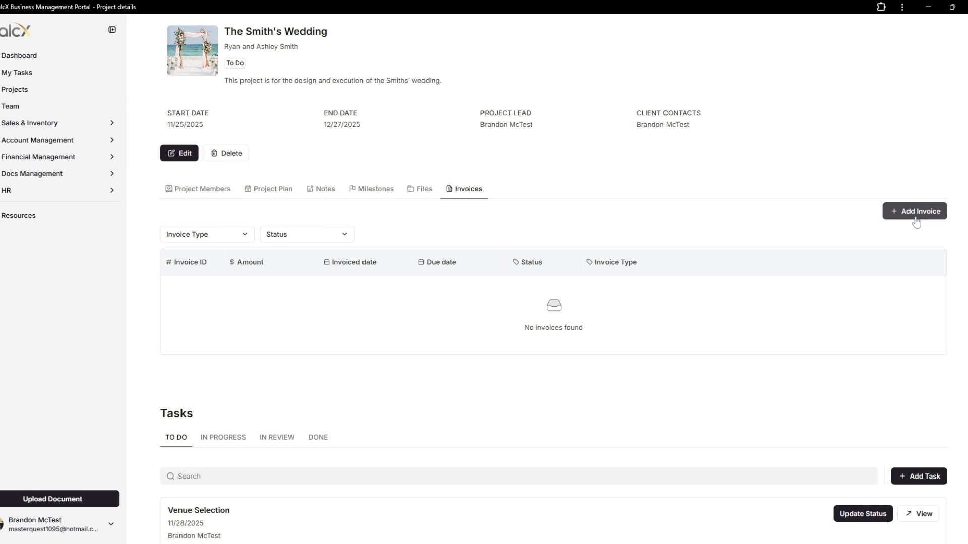
{"action": "left_click", "coordinate": [916, 223]}
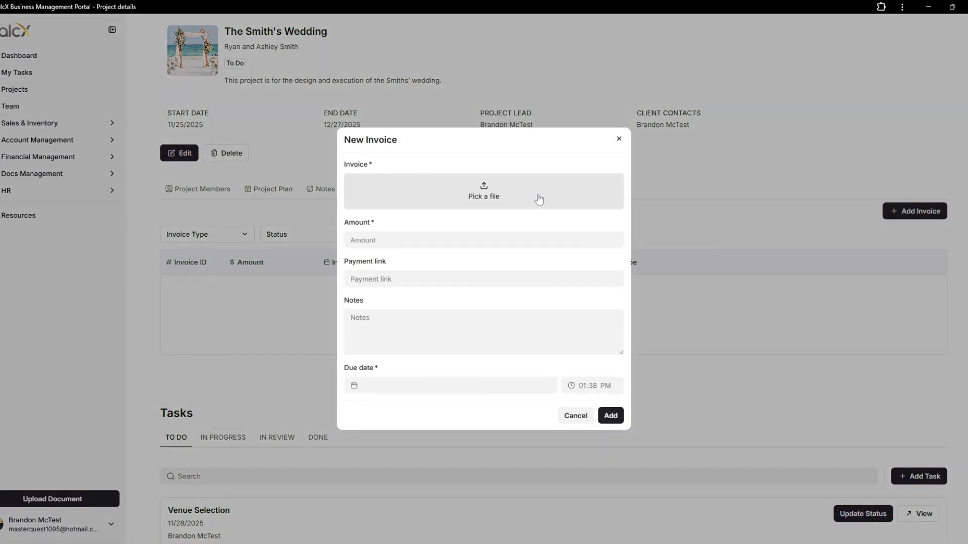
{"action": "left_click", "coordinate": [538, 199]}
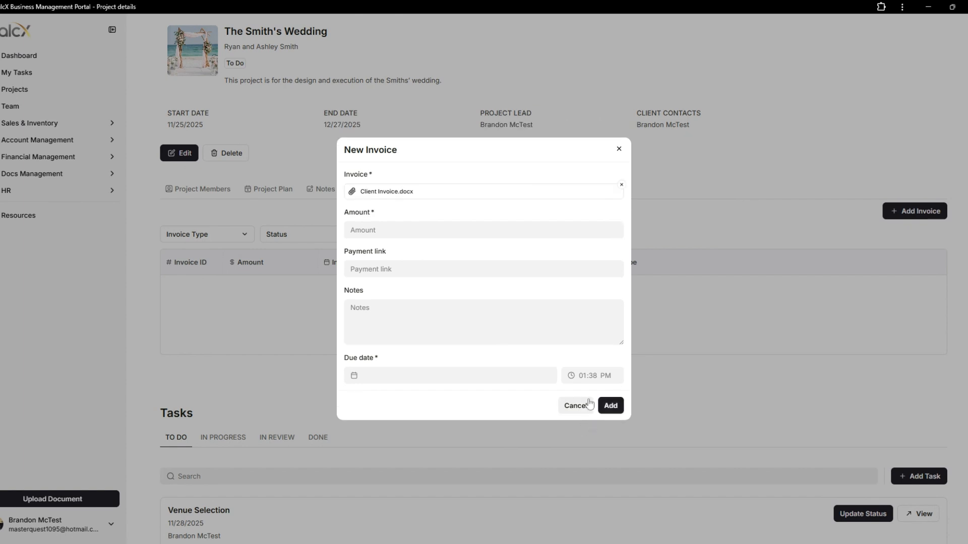
{"action": "left_click", "coordinate": [507, 232]}
{"action": "type", "text": "5000"}
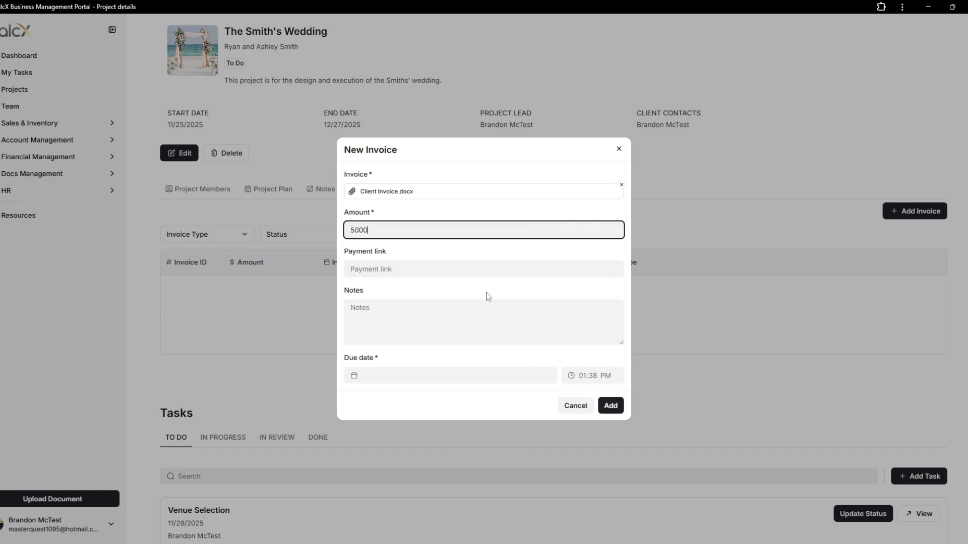
Enter the invoice note "Down payment", set the due date to 11/29/2025, and add the invoice
{"action": "left_click", "coordinate": [483, 322]}
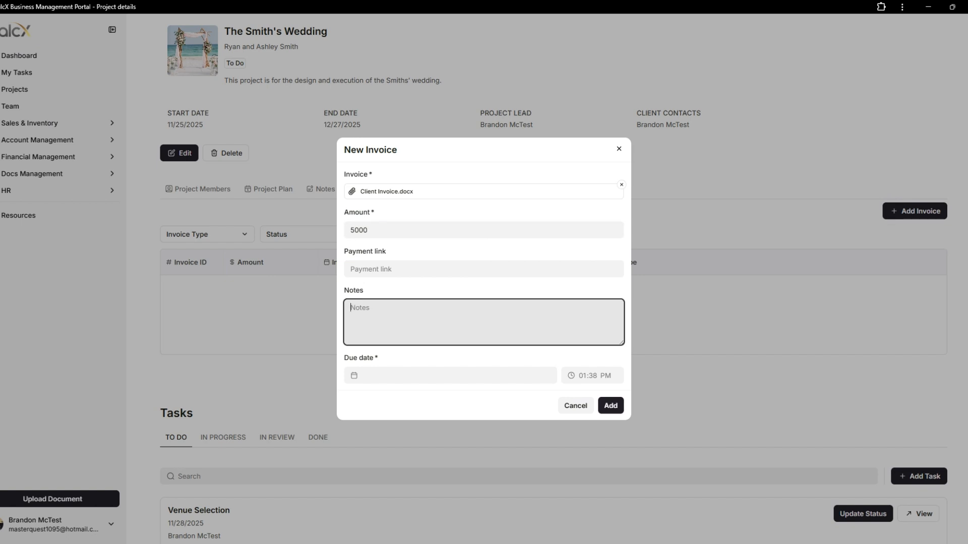
{"action": "type", "text": "Down payment"}
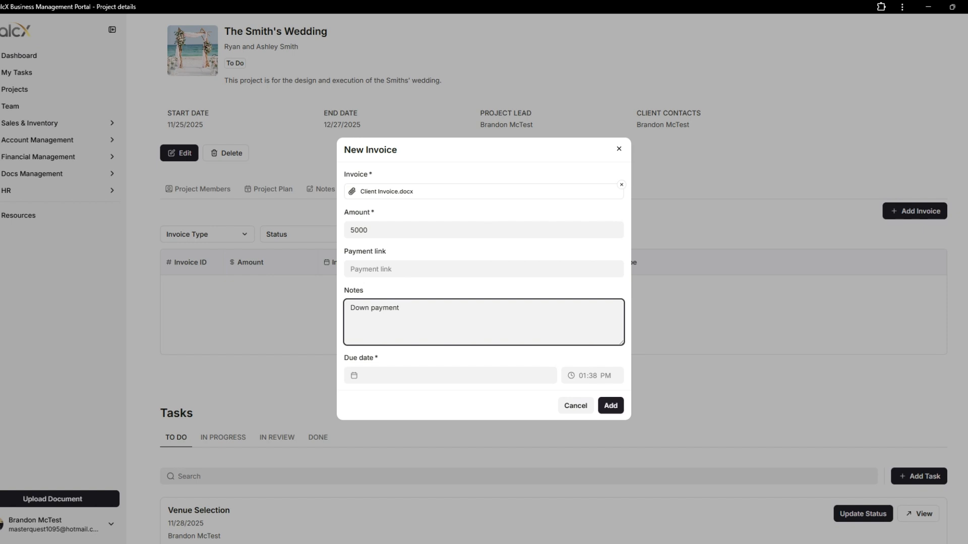
{"action": "left_click", "coordinate": [482, 381]}
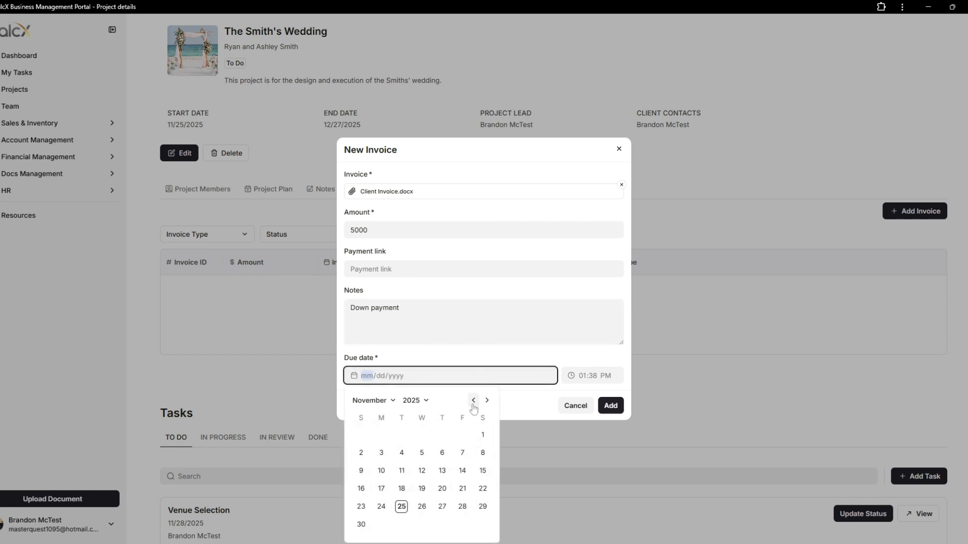
{"action": "left_click", "coordinate": [482, 507]}
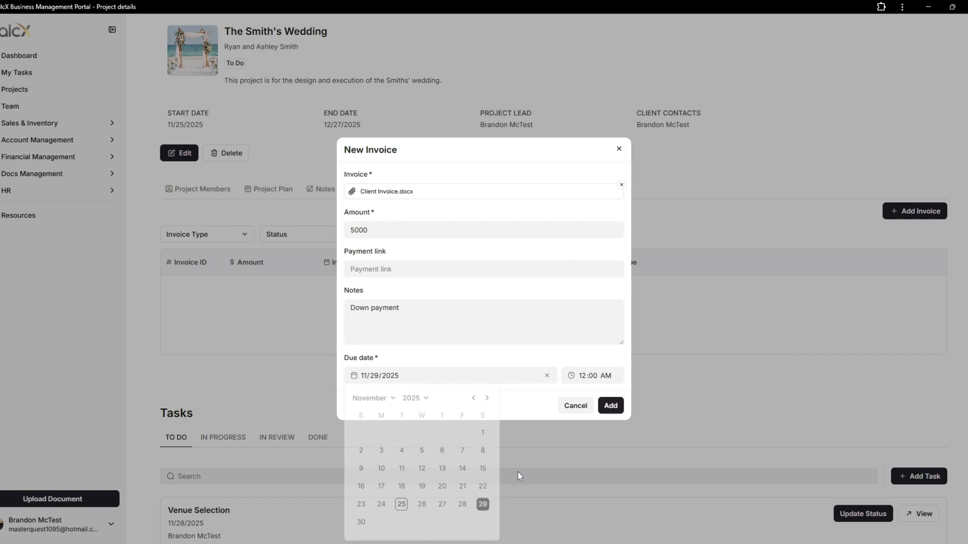
{"action": "left_click", "coordinate": [611, 406]}
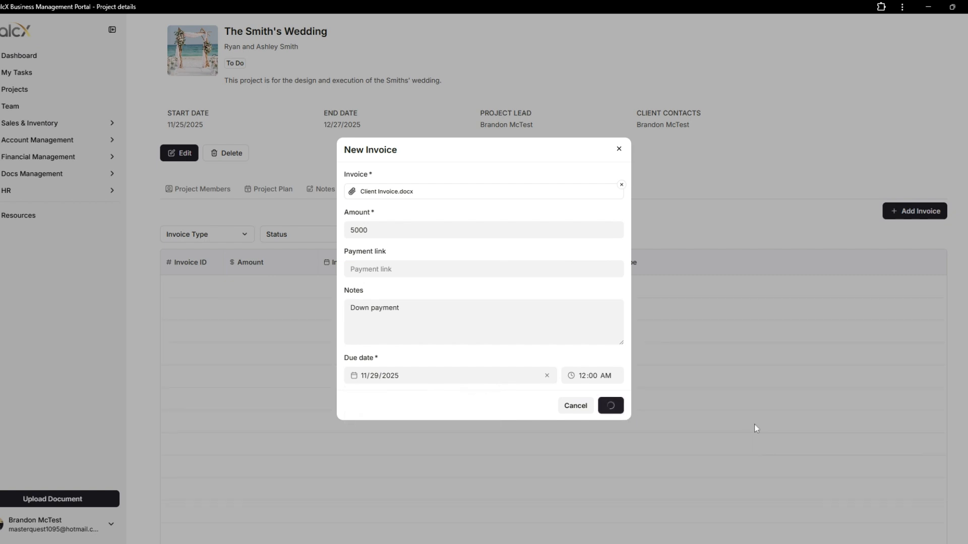